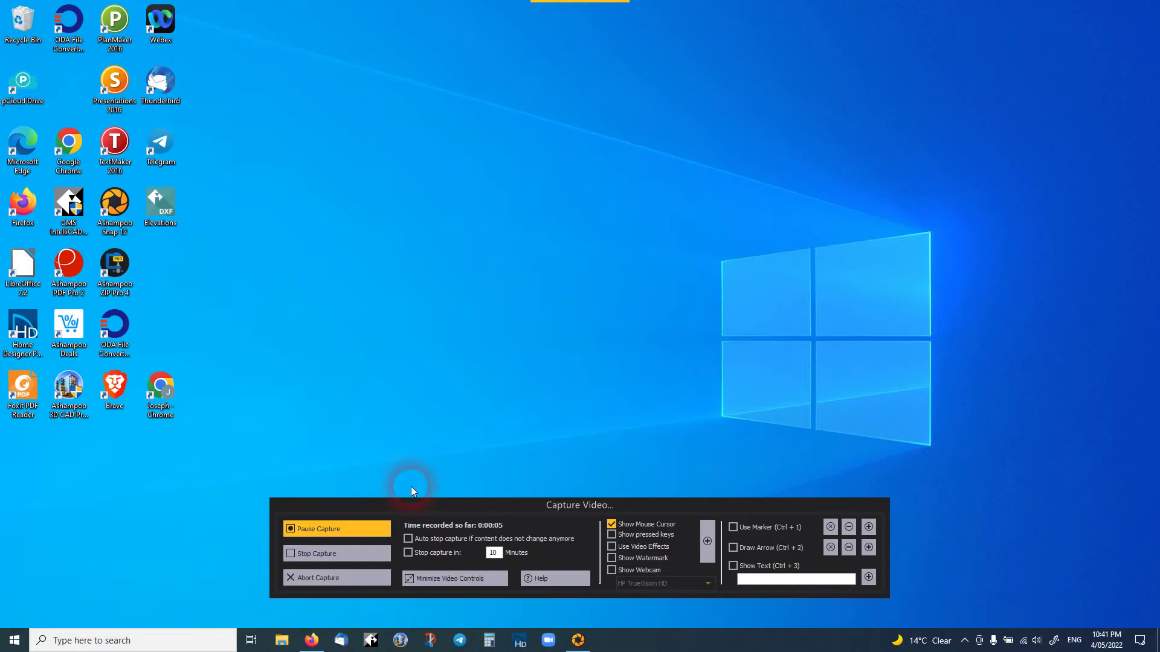
# Launch CMS IntelliCAD from the Windows taskbar.
pyautogui.click(371, 642)
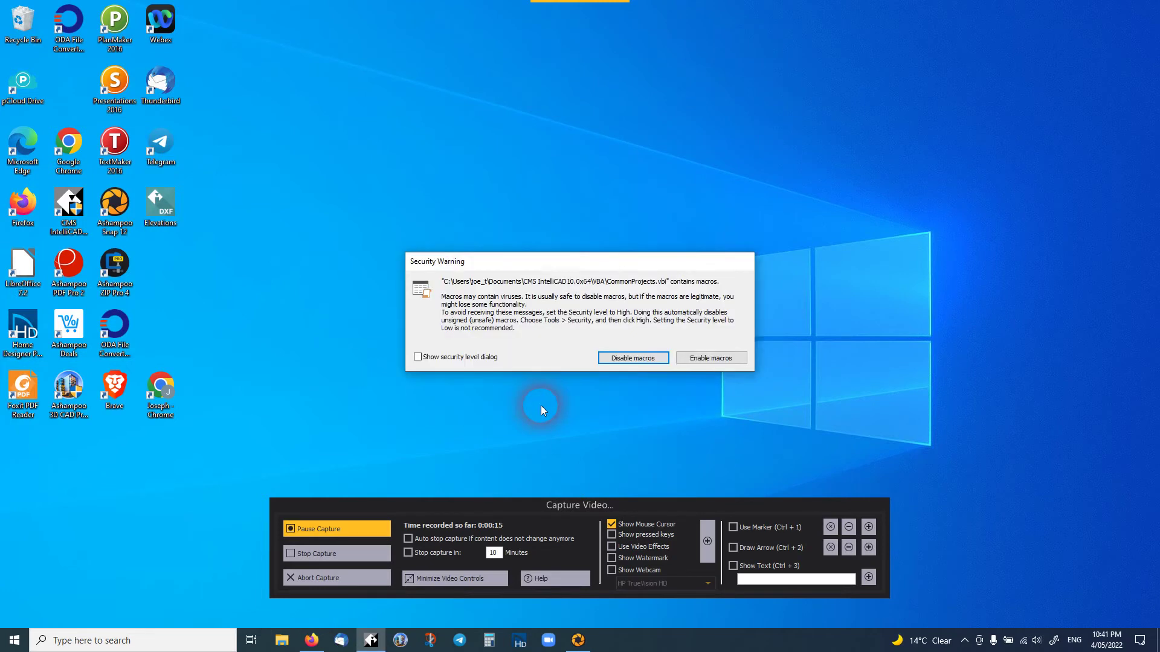
# Enable the CommonProjects.vbi macros and open the application menu listing recent drawings.
pyautogui.click(700, 359)
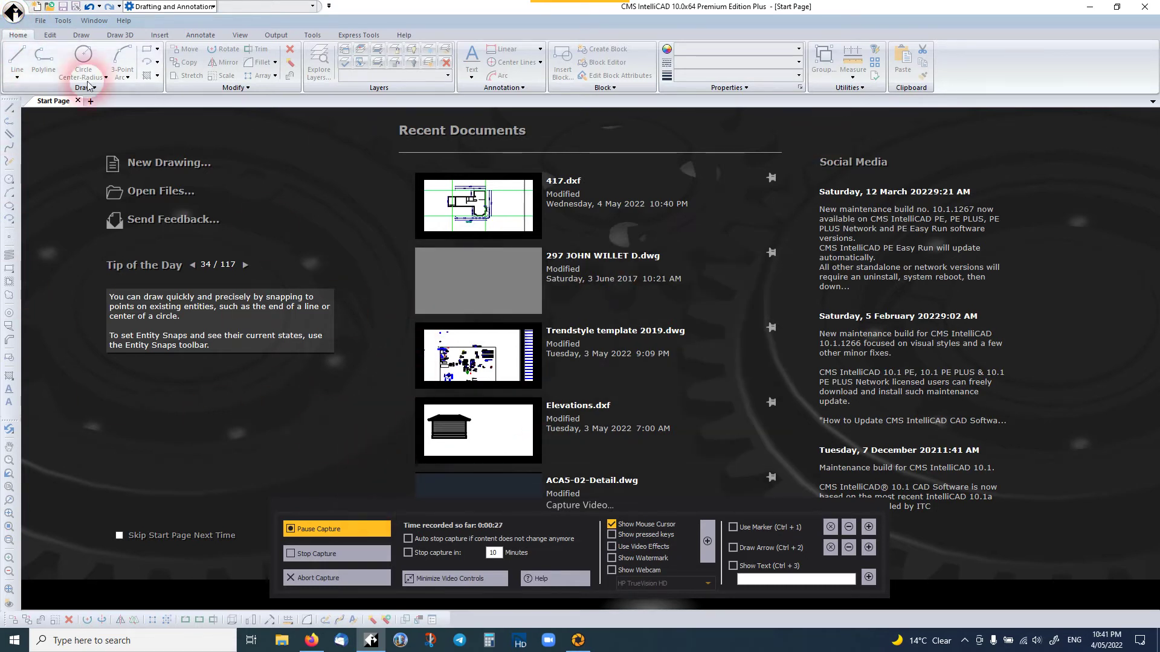
pyautogui.moveTo(408, 513); pyautogui.dragTo(668, 517)
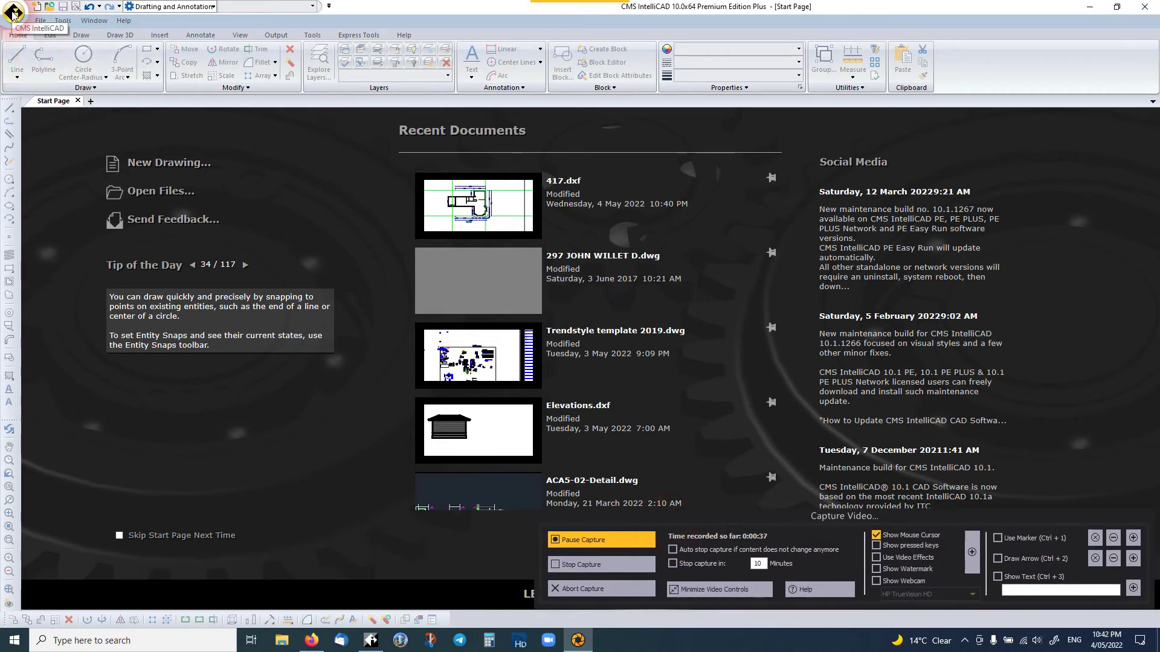
pyautogui.click(13, 11)
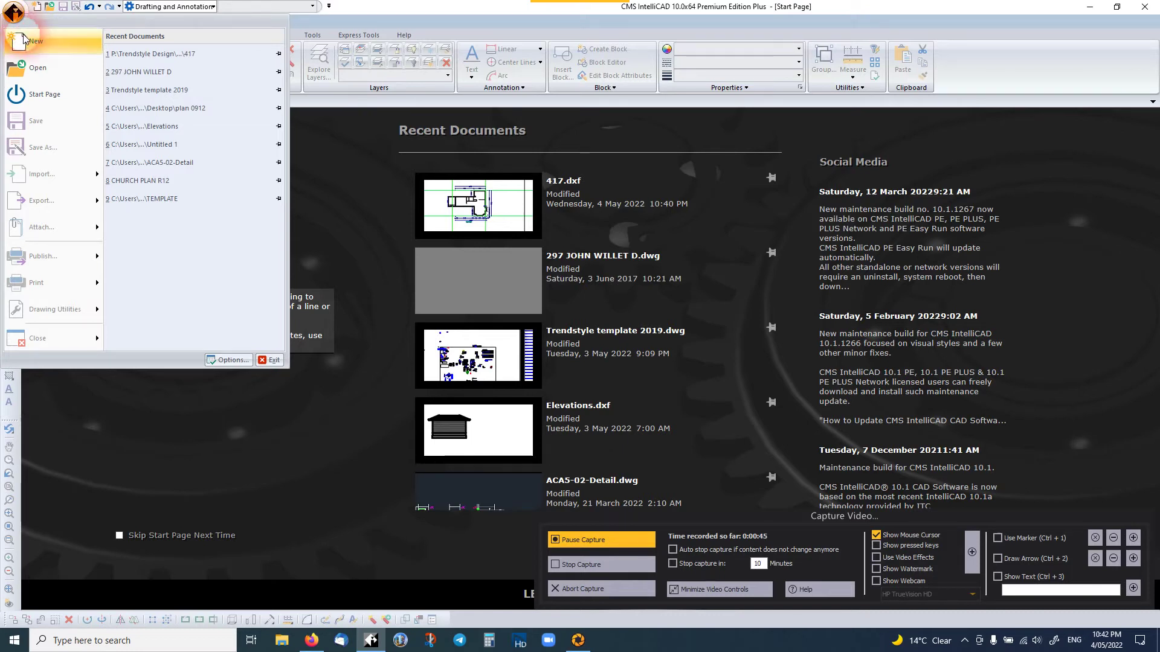
# Open 417.dxf from 2D CAD FILES, filtering files to Drawing Exchange Format (*.dxf).
pyautogui.click(34, 70)
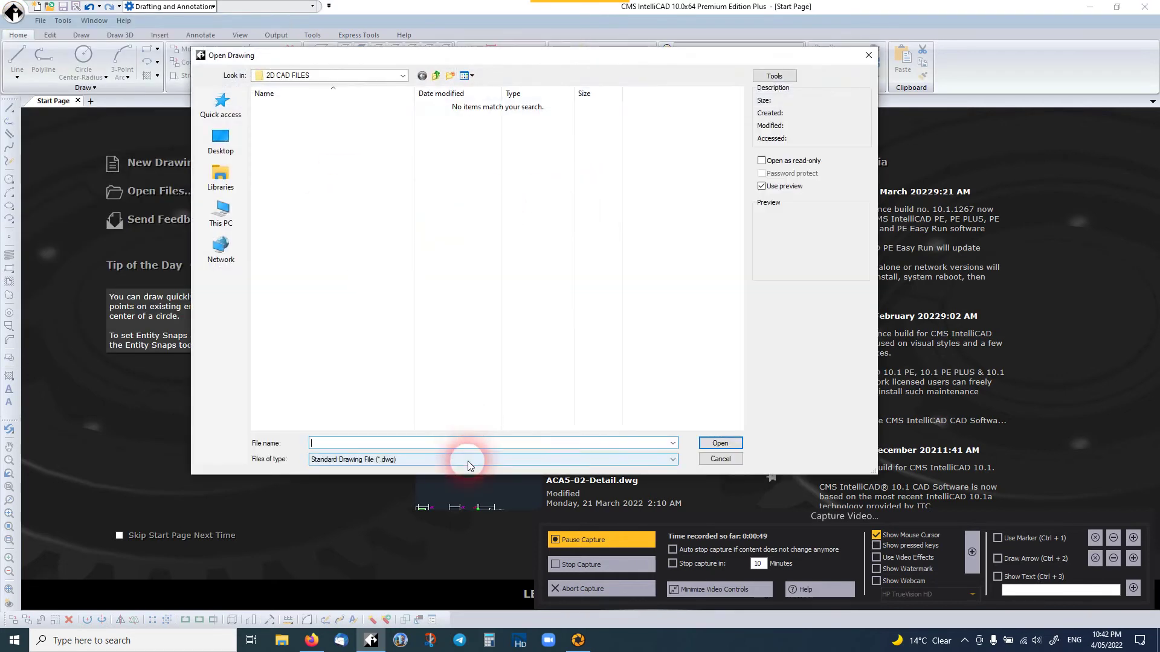
pyautogui.click(515, 461)
pyautogui.click(447, 493)
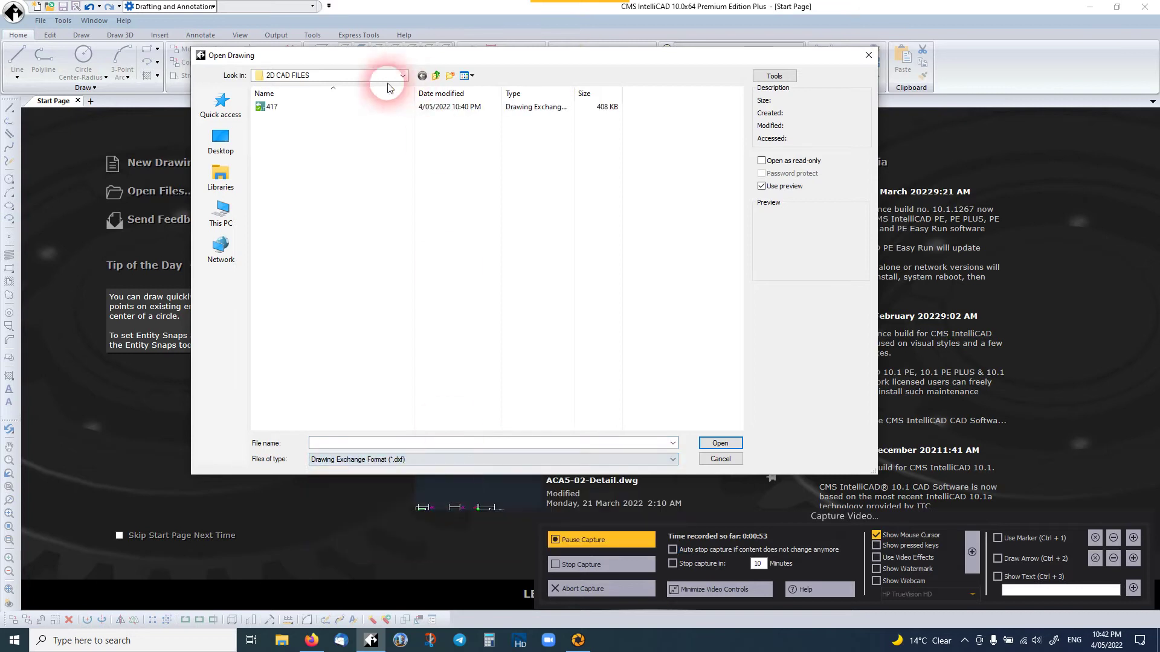
pyautogui.click(292, 106)
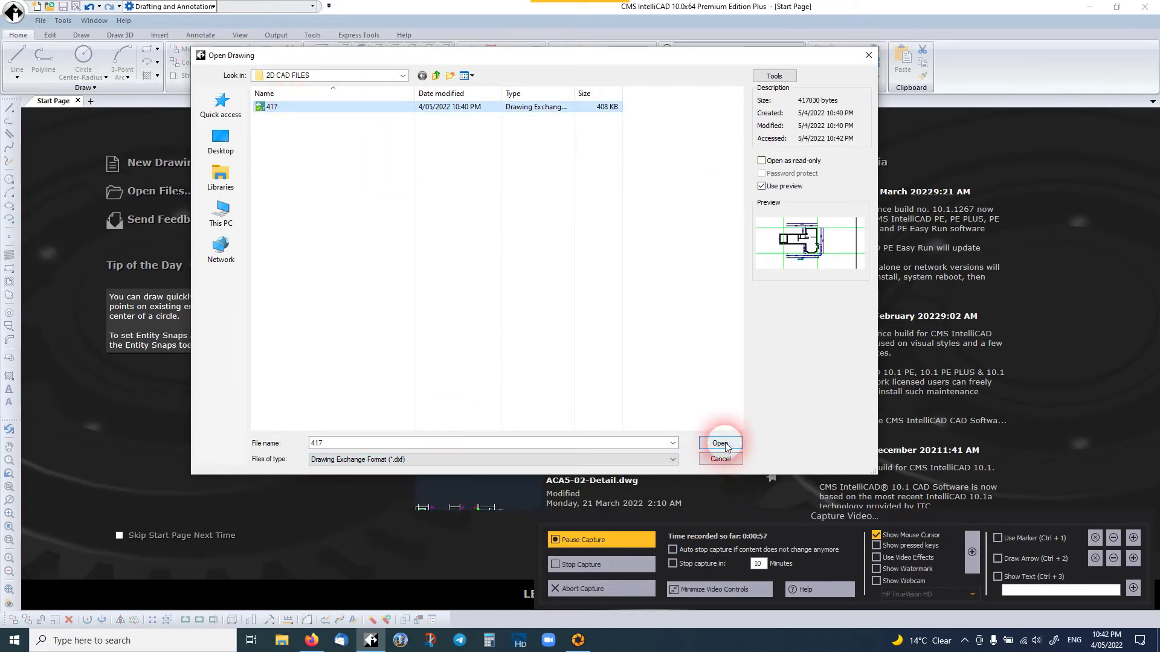
pyautogui.click(673, 460)
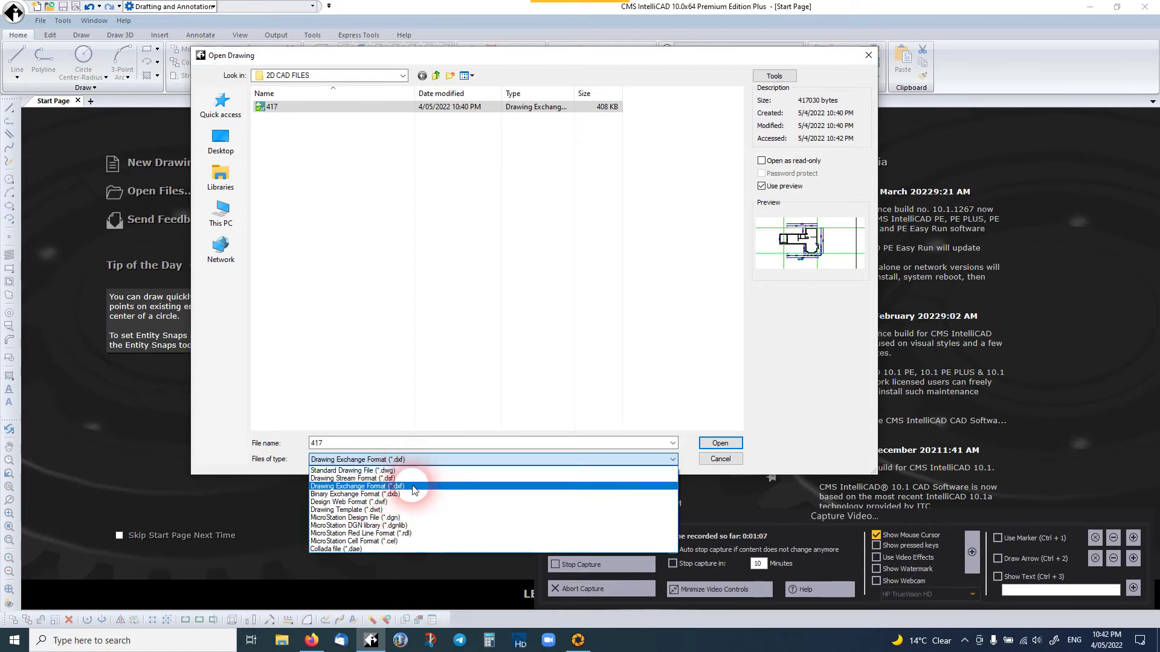
pyautogui.click(719, 443)
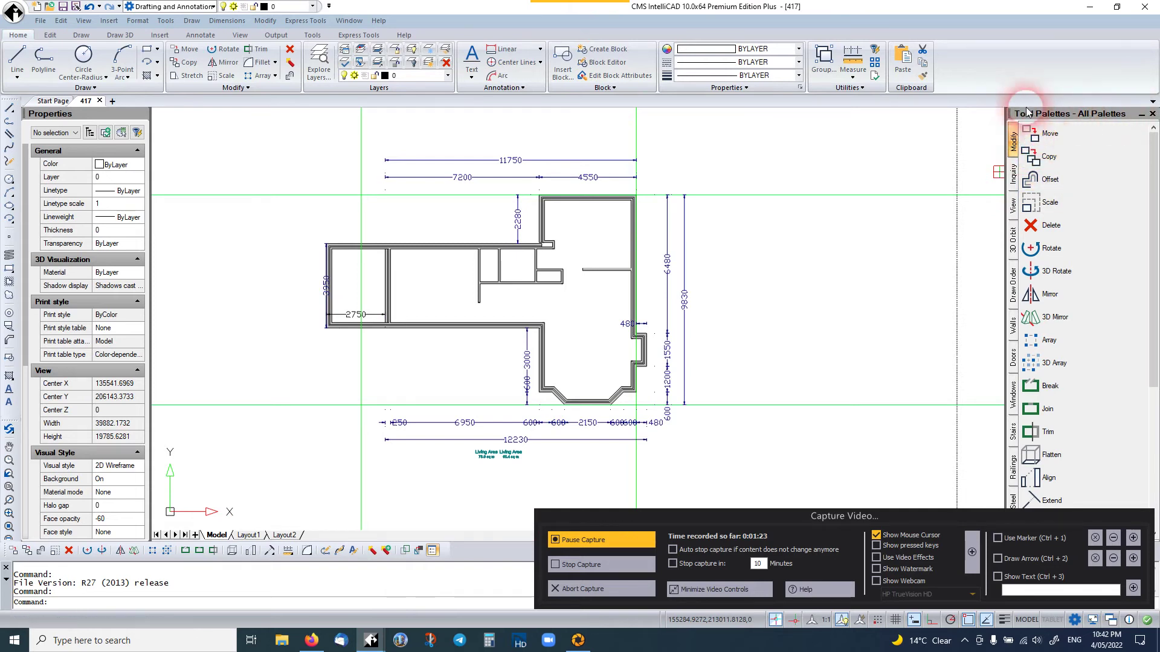
# Browse the Modify, Inquiry, View and 3D Orbit tool palettes.
pyautogui.click(1014, 181)
pyautogui.click(1013, 140)
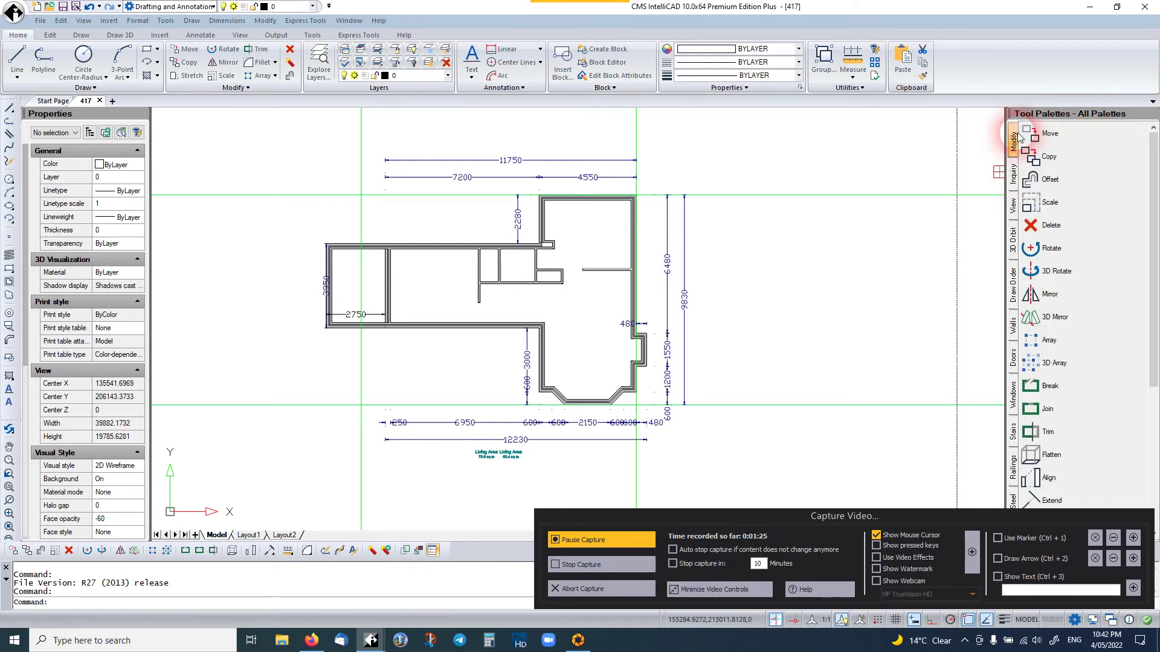
pyautogui.click(1013, 176)
pyautogui.click(1013, 212)
pyautogui.click(1015, 245)
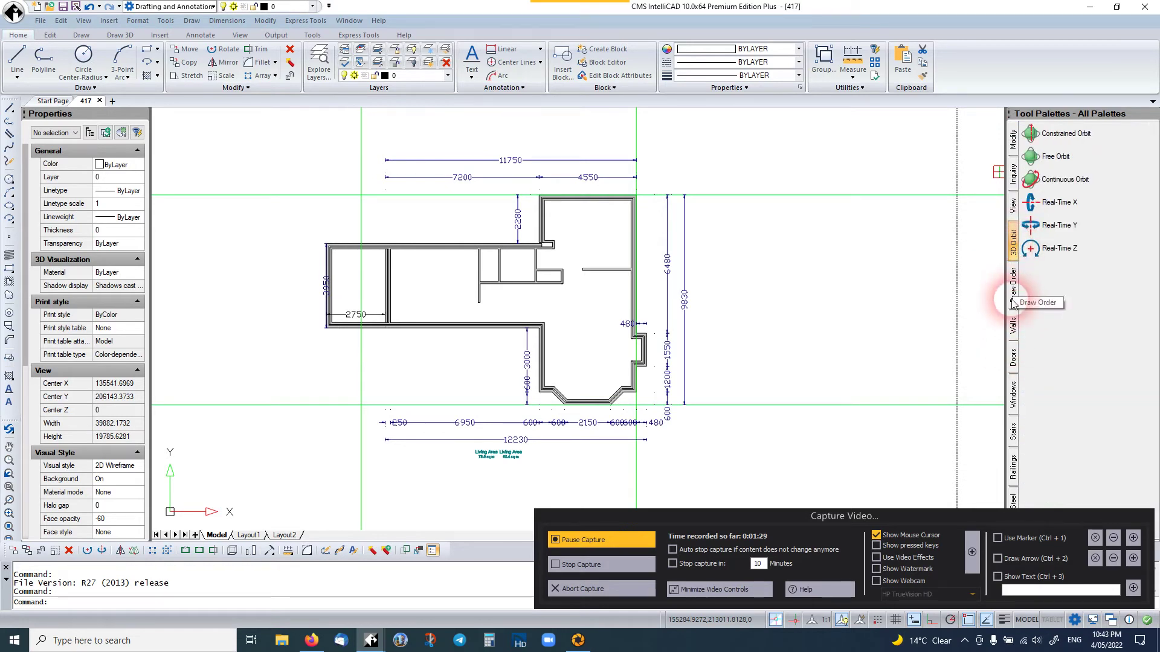
# Continue through the Walls, Doors, Windows, Stairs and Railings palettes to Steel.
pyautogui.click(1015, 334)
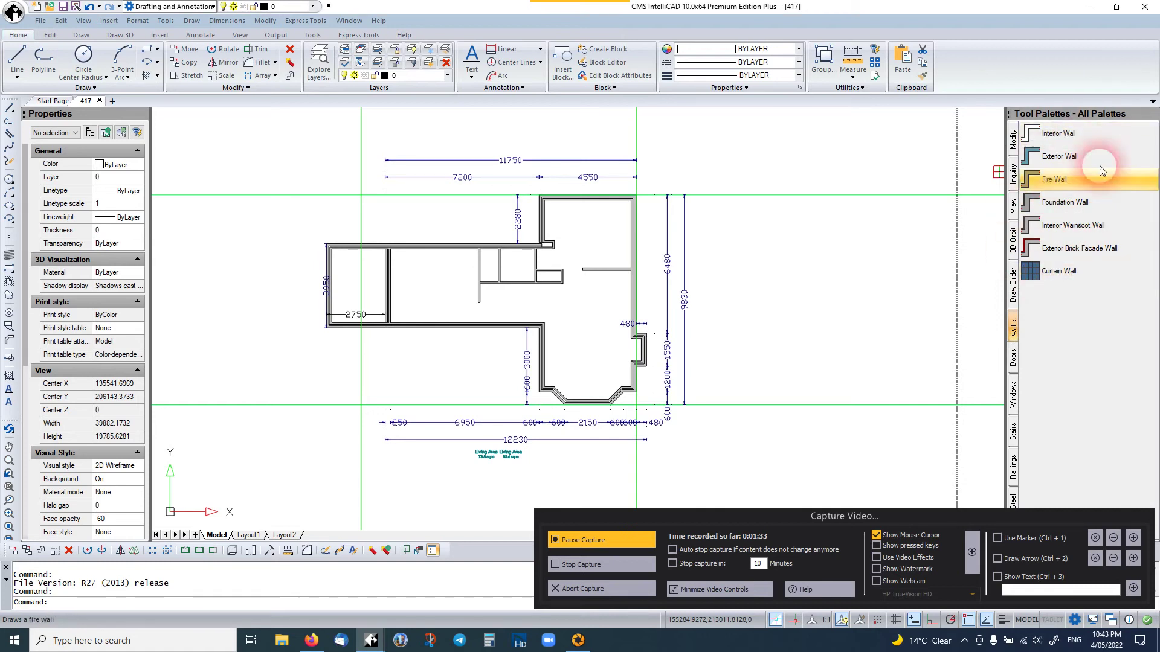
pyautogui.click(1013, 358)
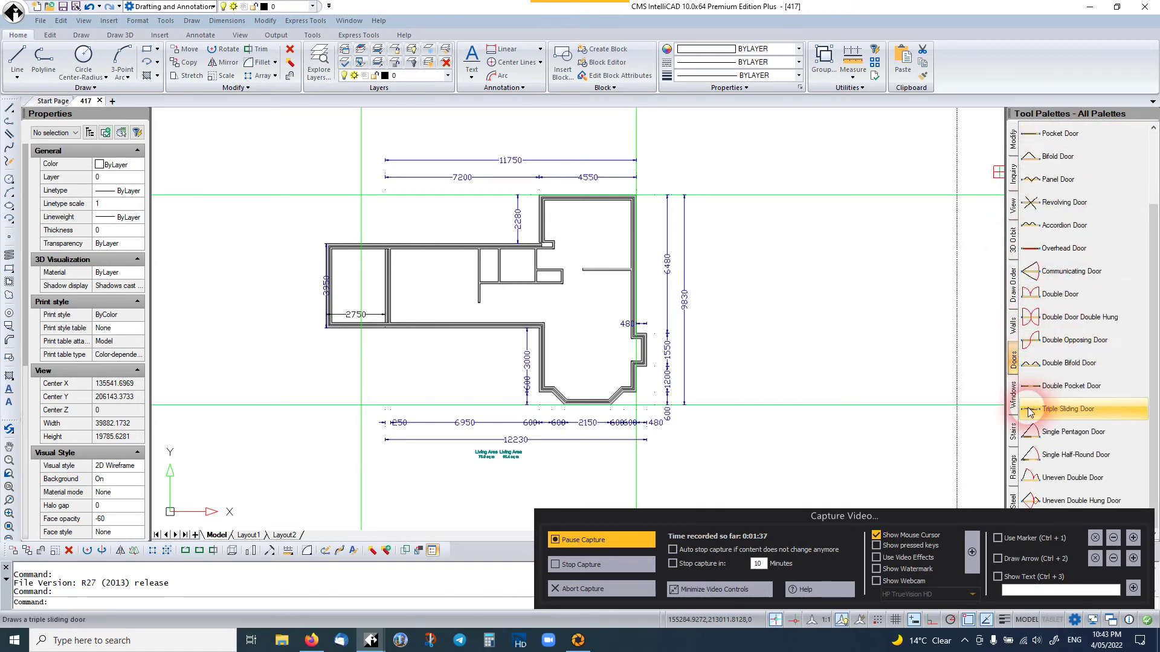
pyautogui.click(1015, 400)
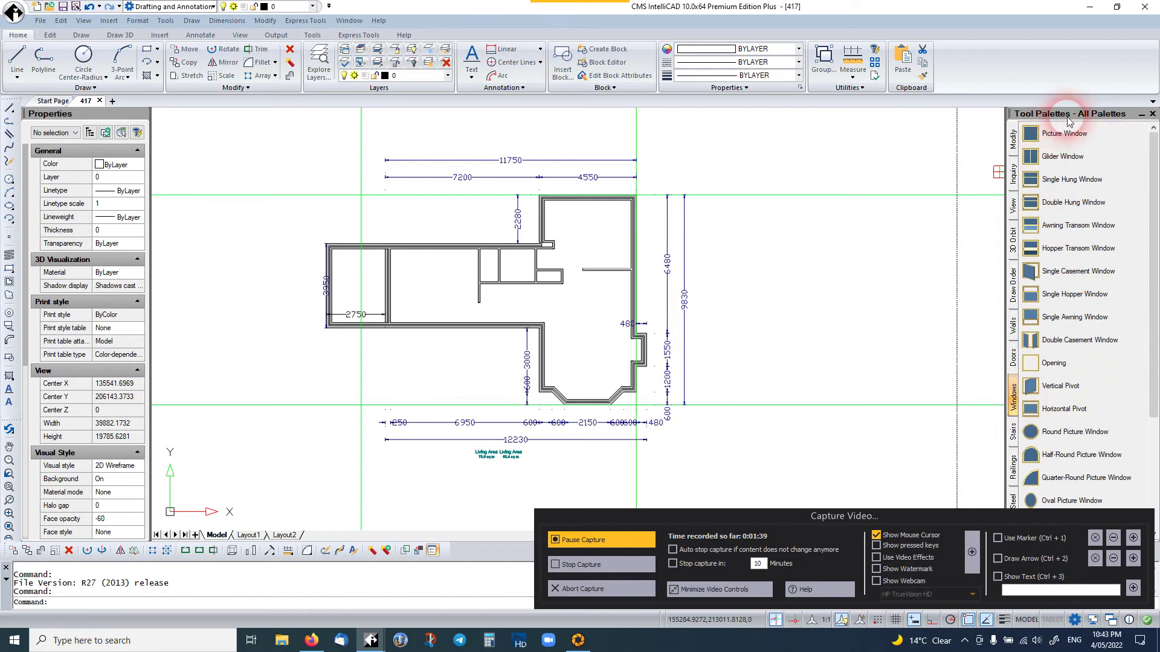
pyautogui.scroll(-3, 1087, 151)
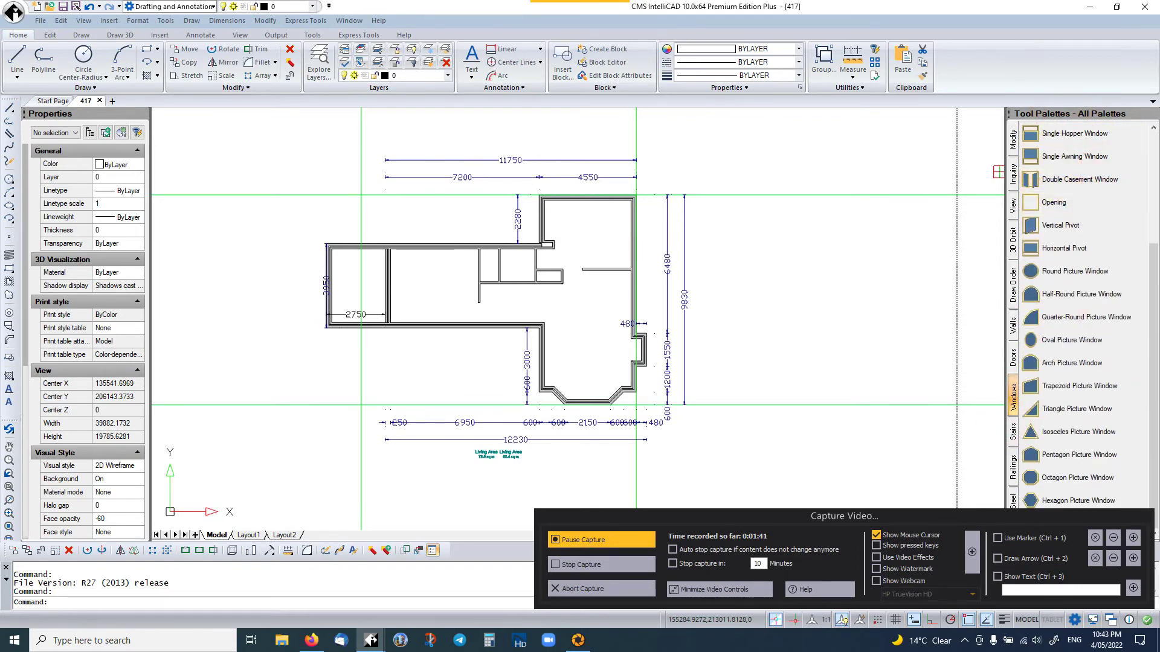
pyautogui.click(1013, 433)
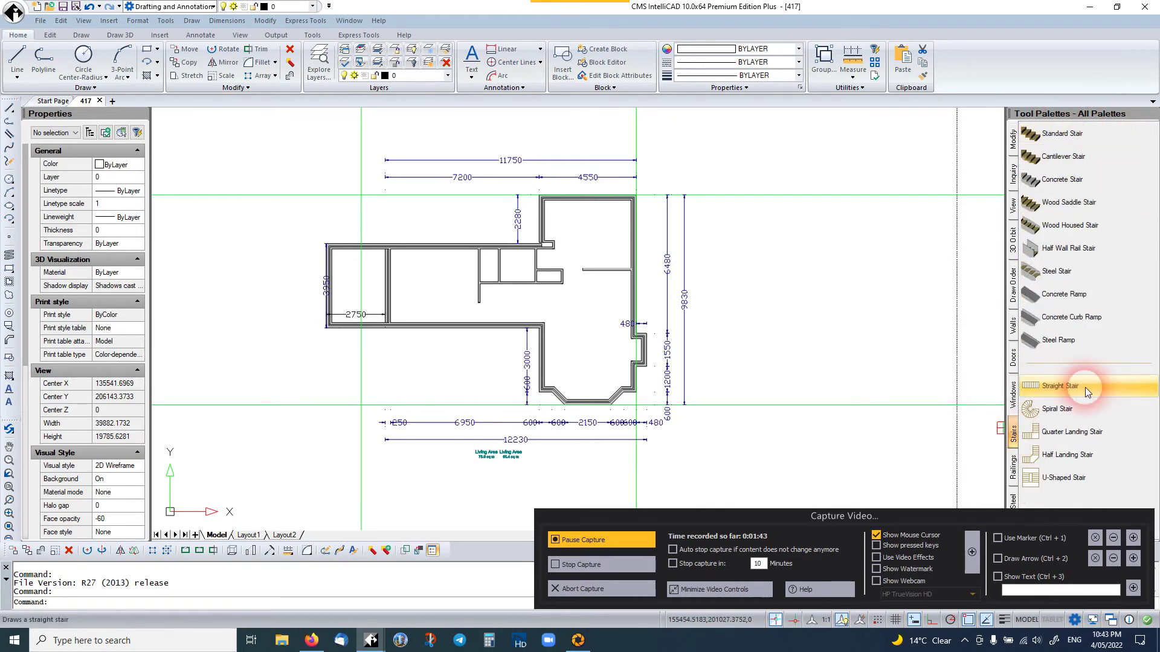
pyautogui.click(1017, 478)
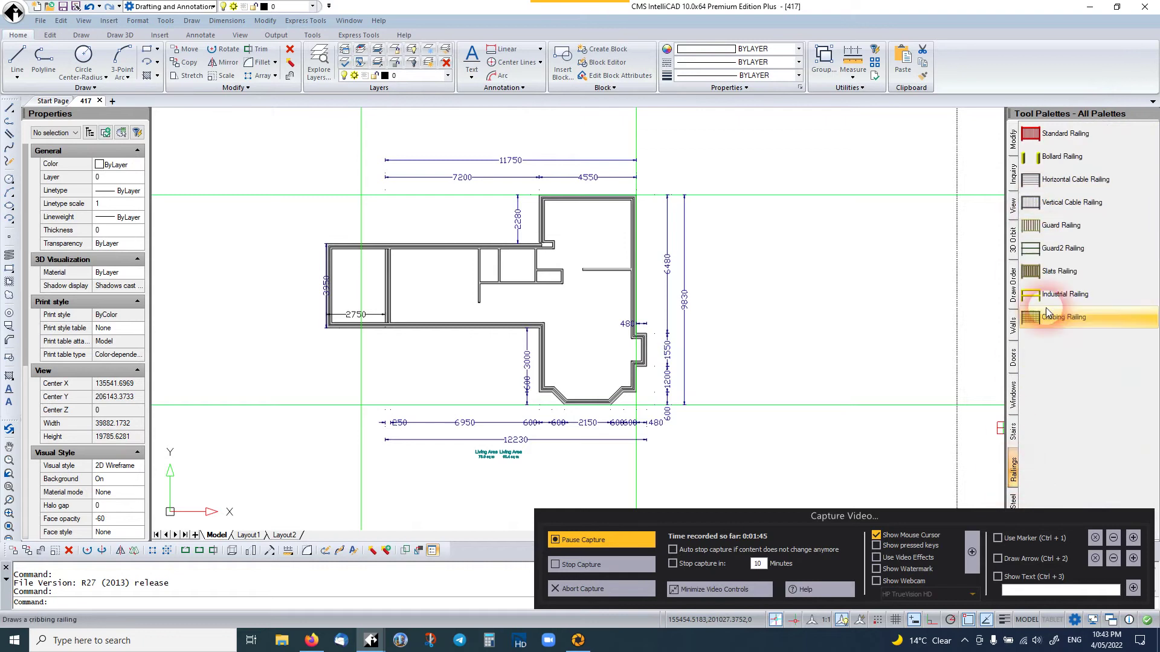
pyautogui.click(1014, 499)
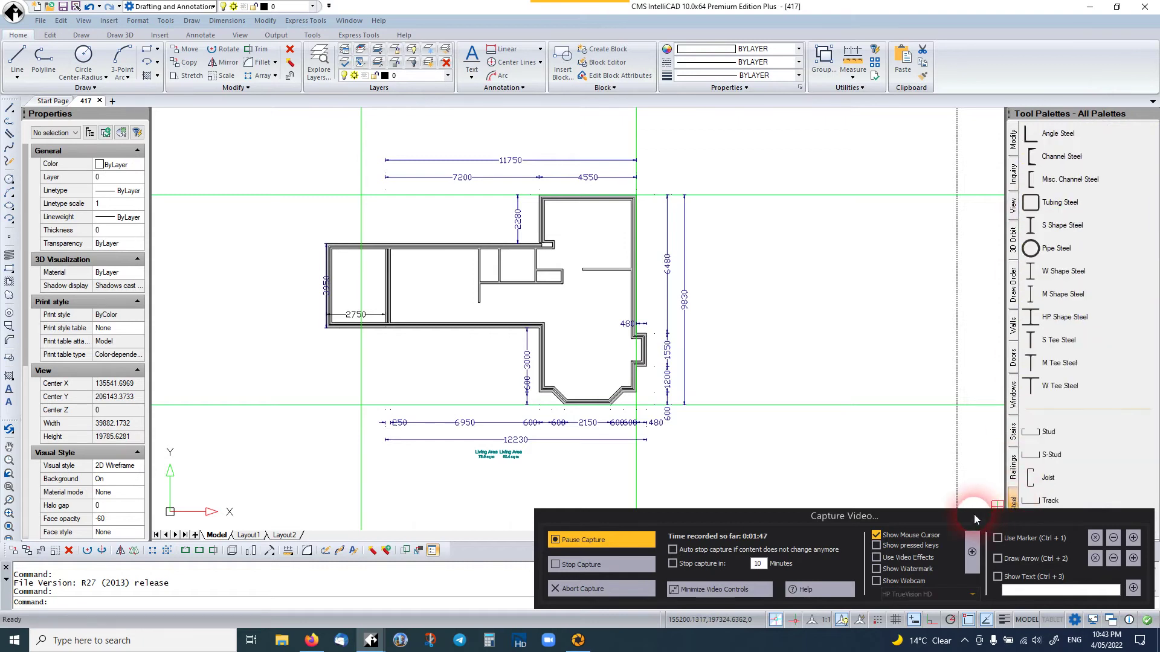
pyautogui.moveTo(974, 514); pyautogui.dragTo(887, 507)
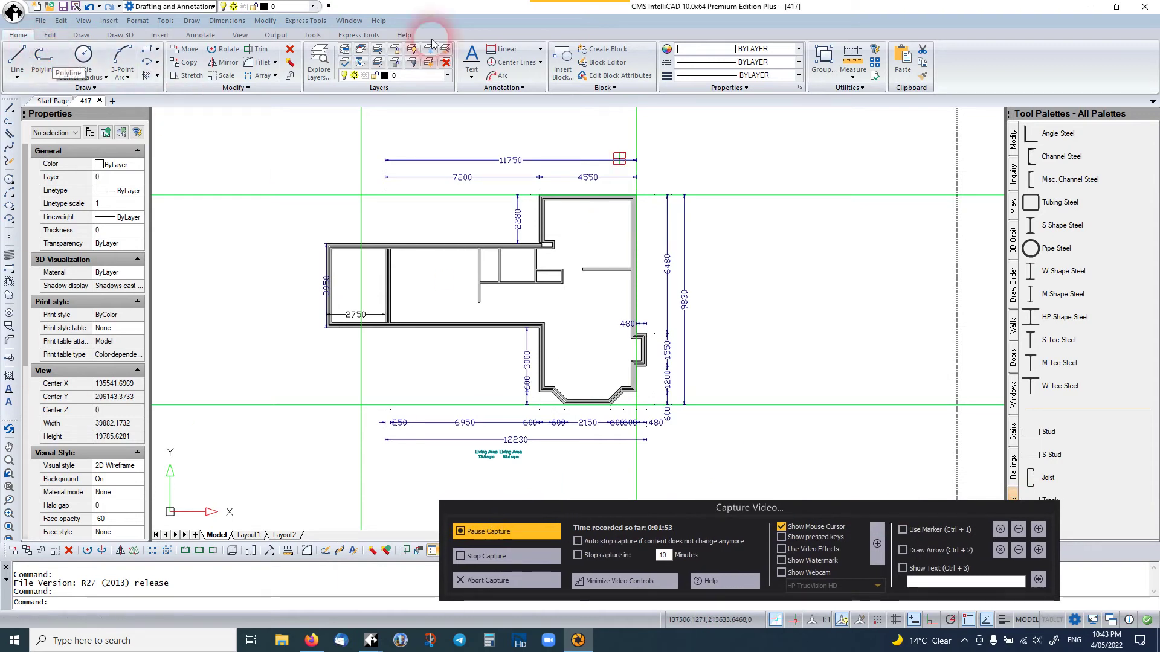
# Open the layer explorer, minimize it, and zoom out on the 417 floor plan.
pyautogui.click(313, 71)
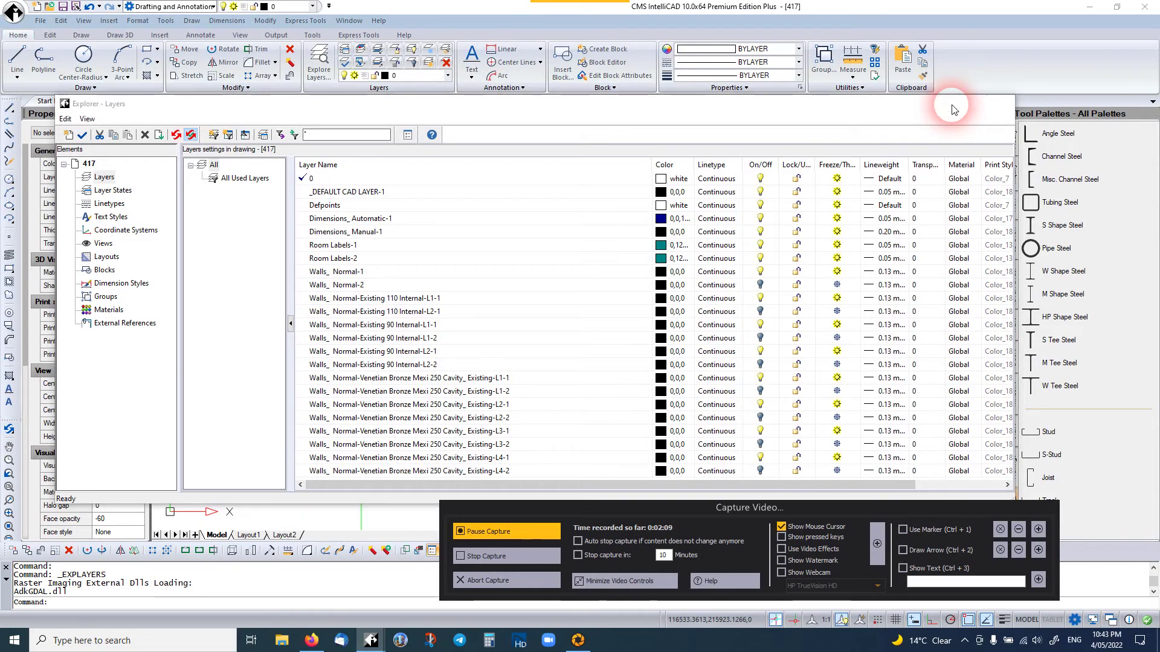
pyautogui.click(952, 109)
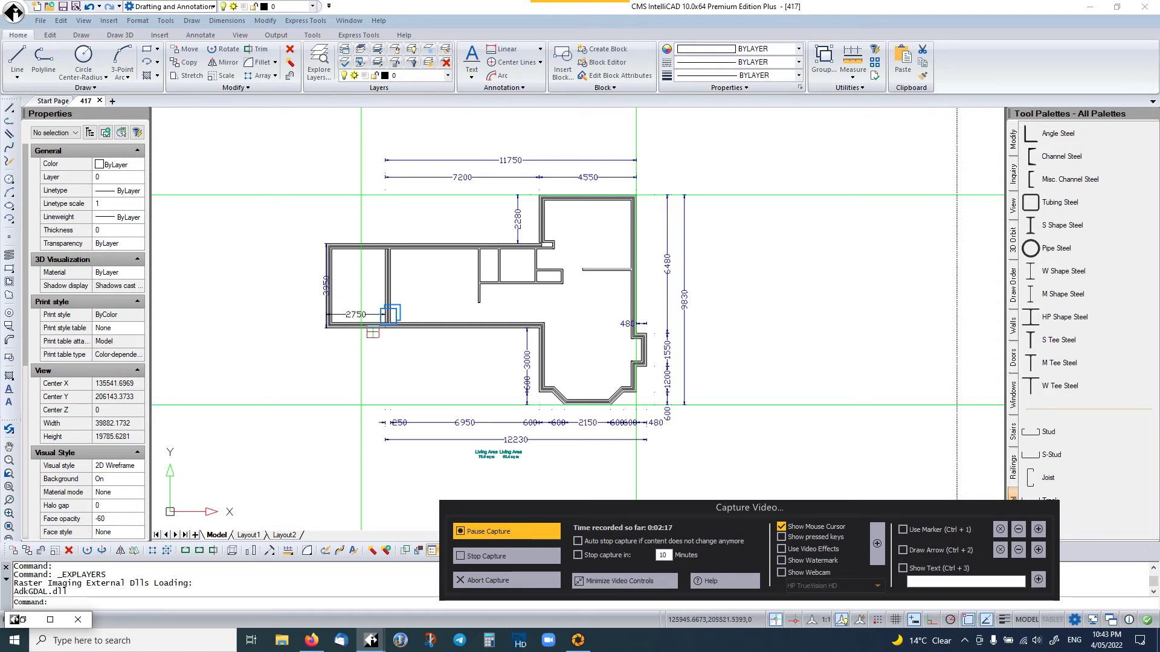
pyautogui.scroll(-2, 390, 314)
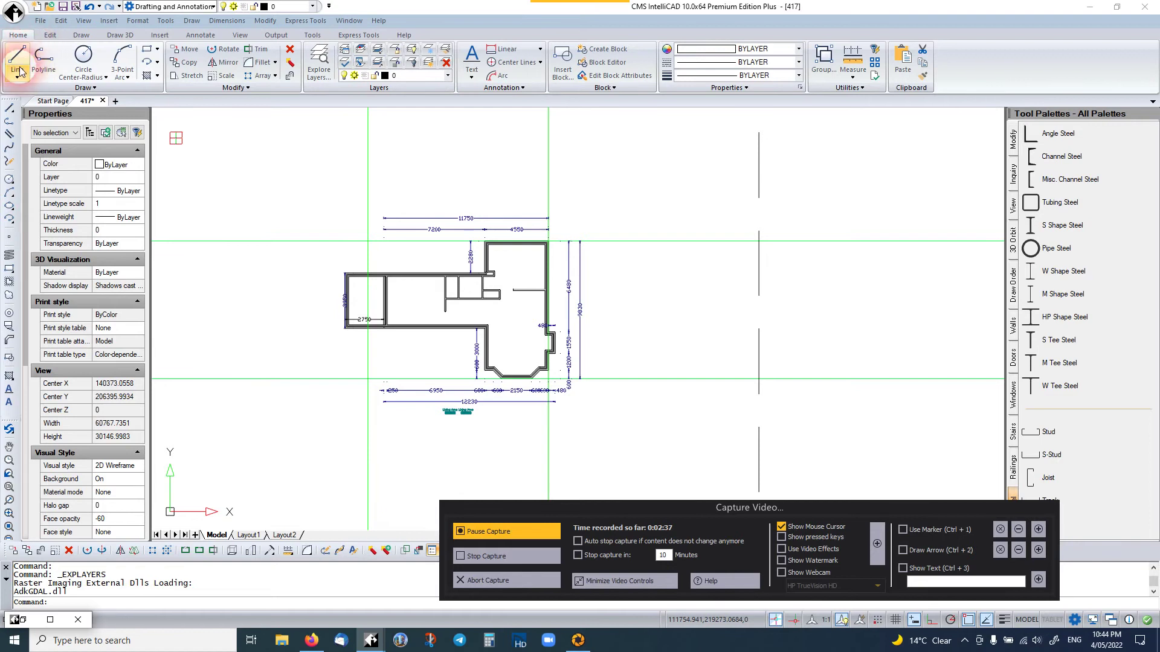
# View the Edit and Draw ribbon tabs, checking the Walls type list.
pyautogui.click(50, 36)
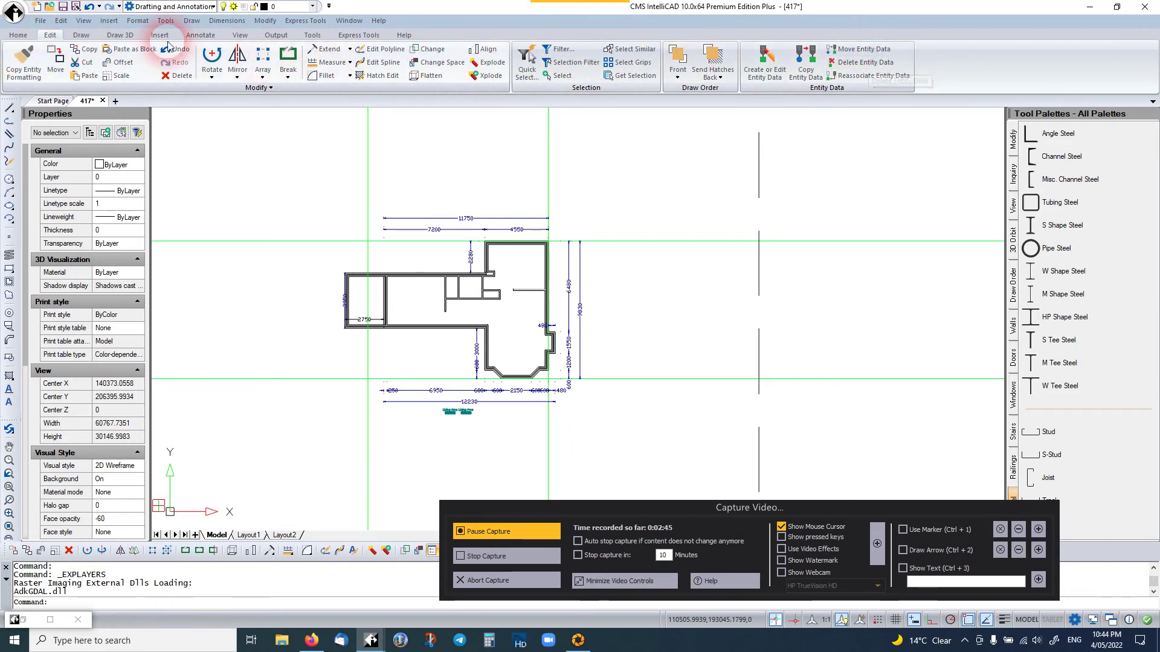
pyautogui.click(81, 35)
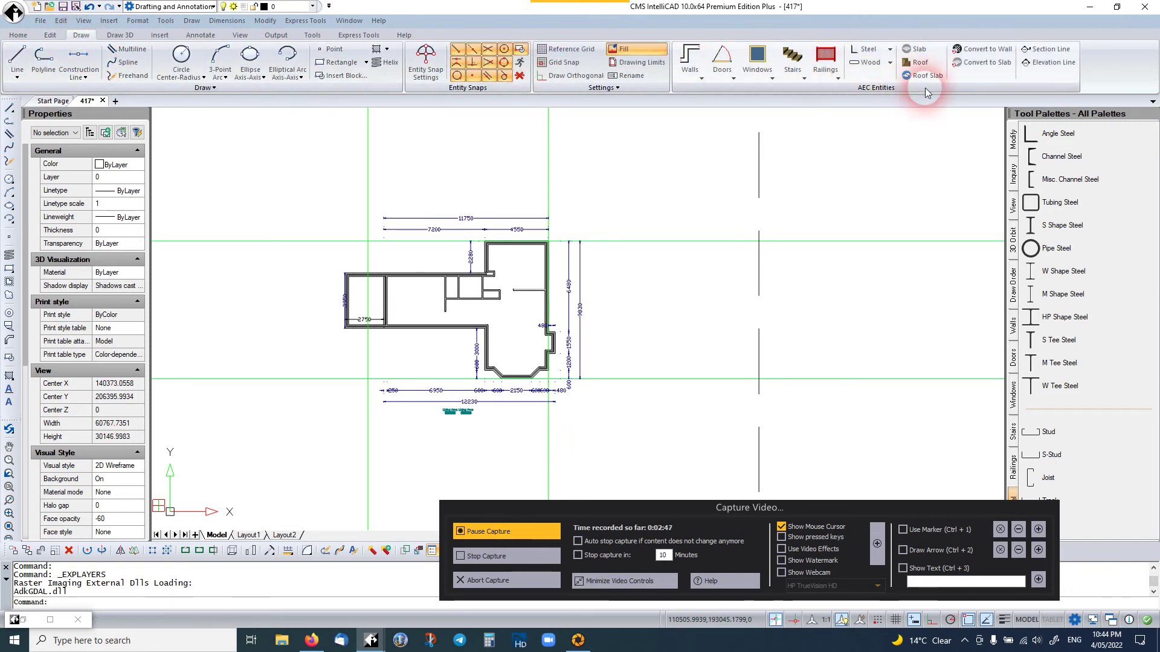
pyautogui.click(698, 72)
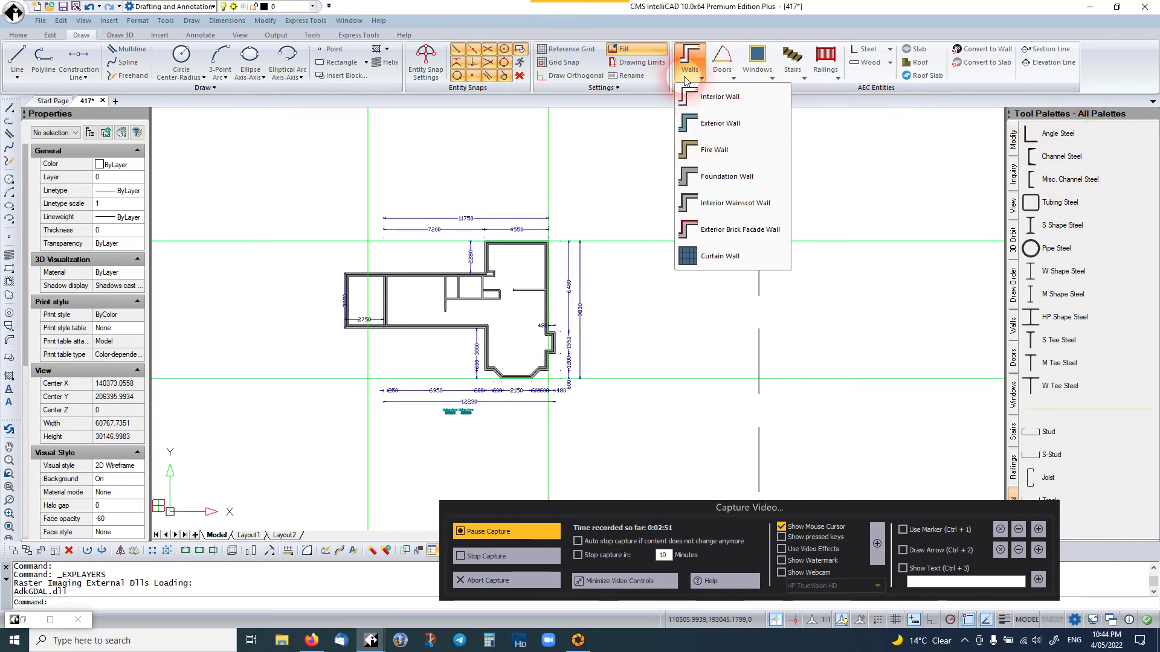
pyautogui.click(1084, 115)
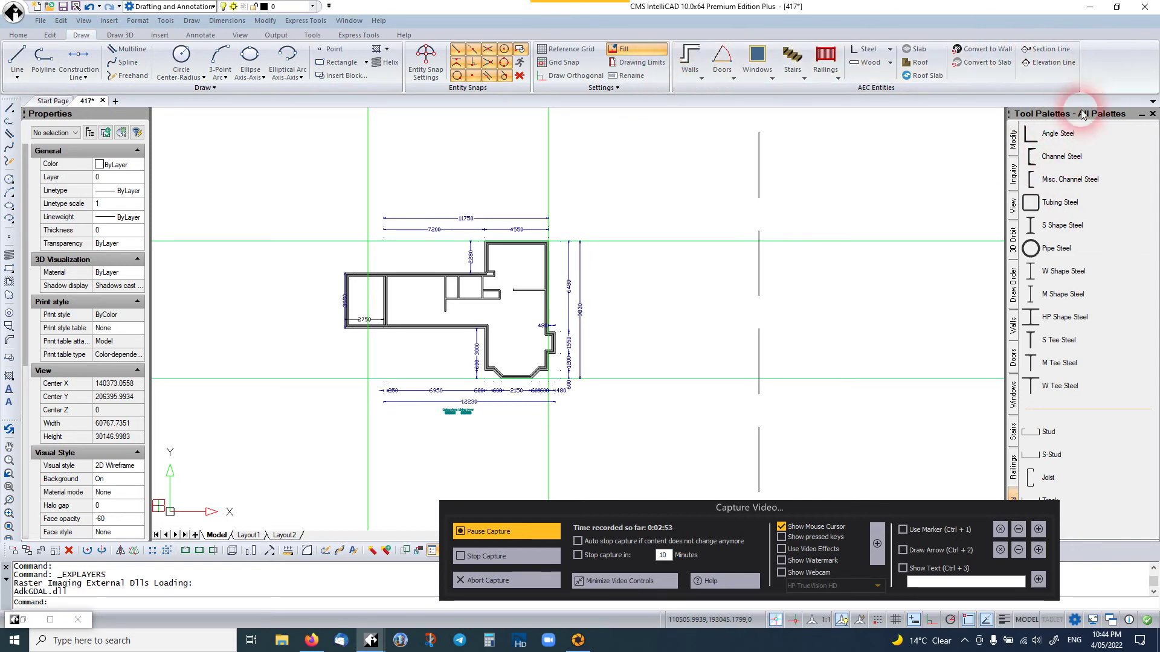
# View the Draw 3D and Insert tabs, checking the BIM Underlay options.
pyautogui.click(120, 34)
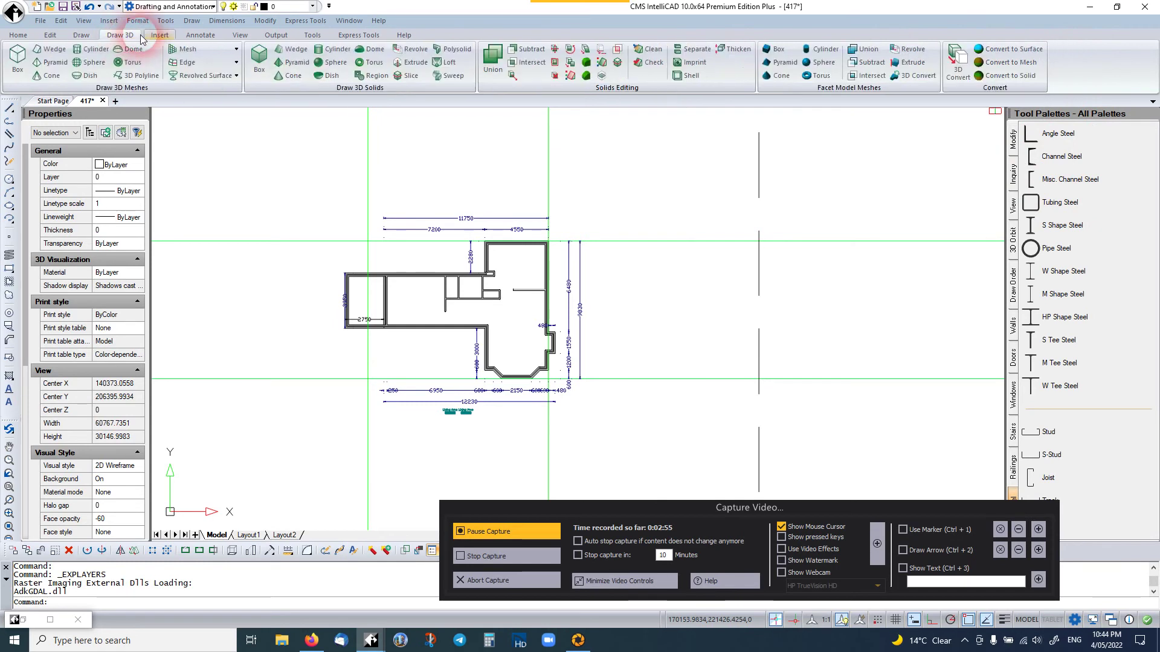
pyautogui.click(171, 36)
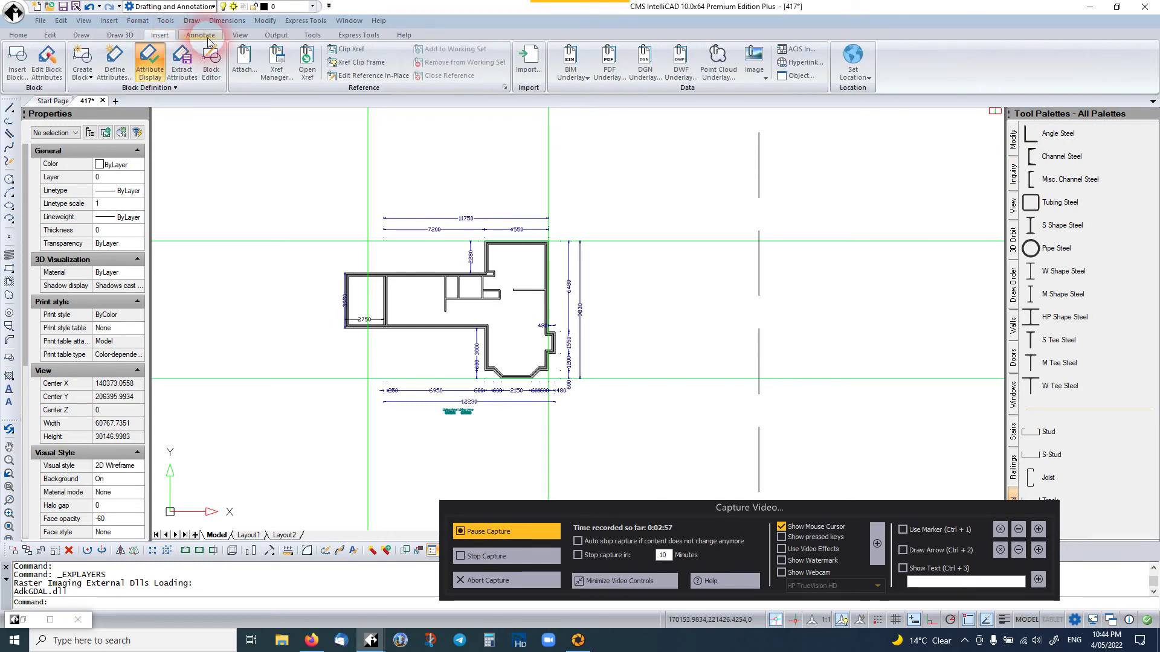
pyautogui.click(586, 78)
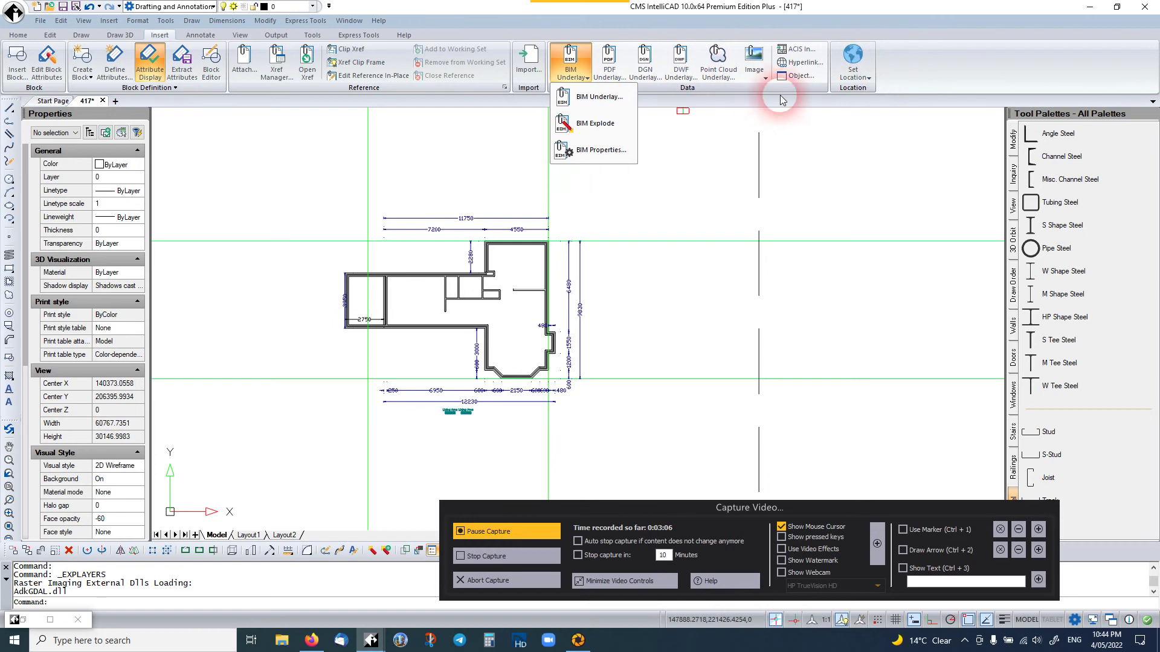
pyautogui.click(762, 94)
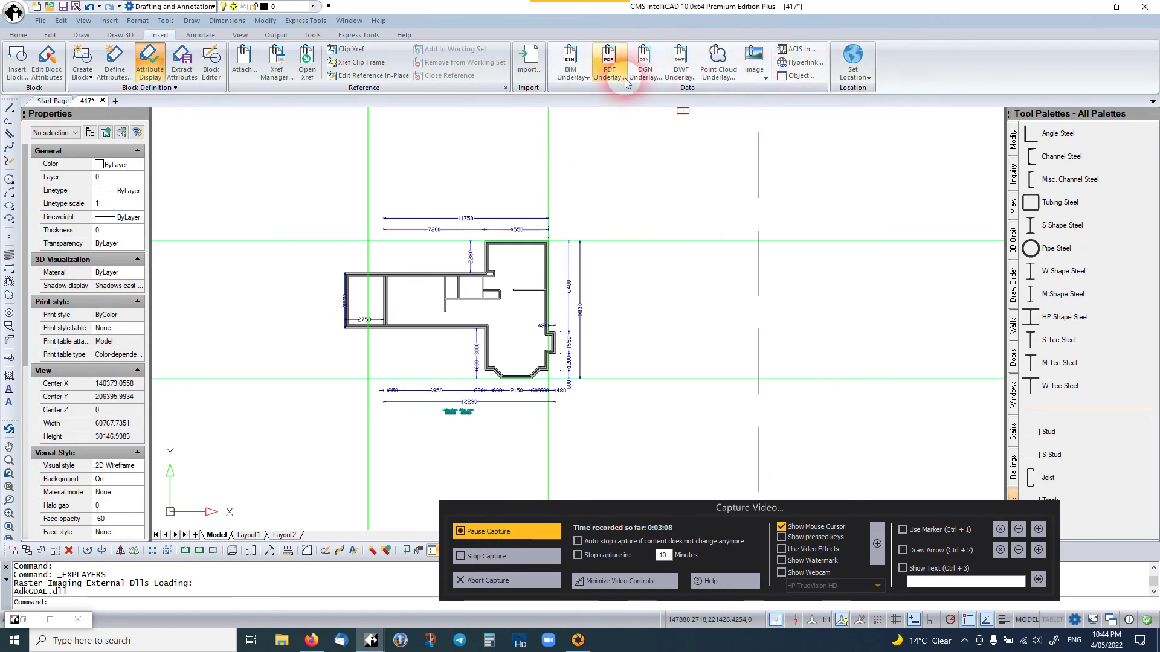
# Browse the Annotate, View, Output and Tools tabs, ending on Express Tools.
pyautogui.click(200, 35)
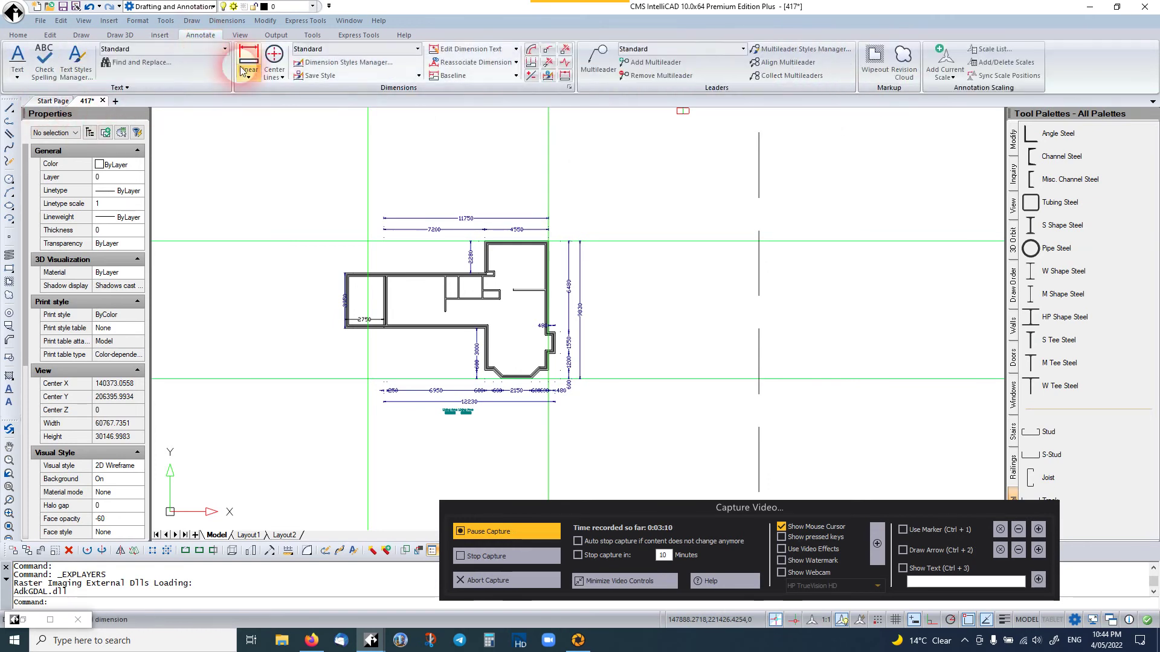
pyautogui.click(240, 35)
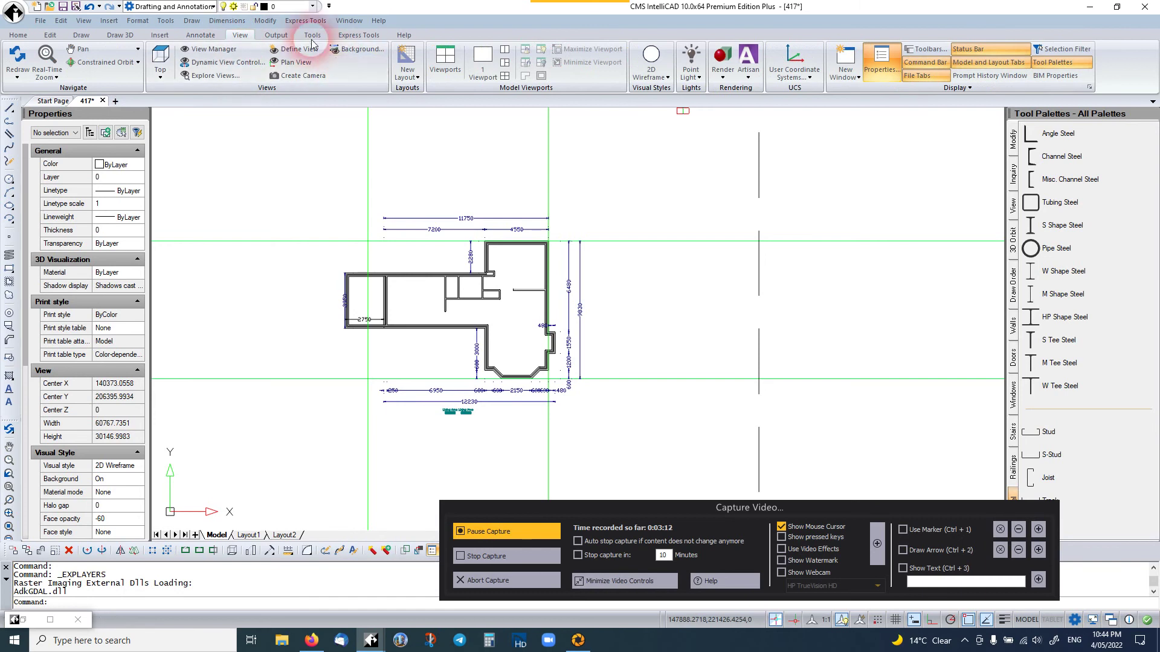
pyautogui.click(278, 36)
pyautogui.click(241, 35)
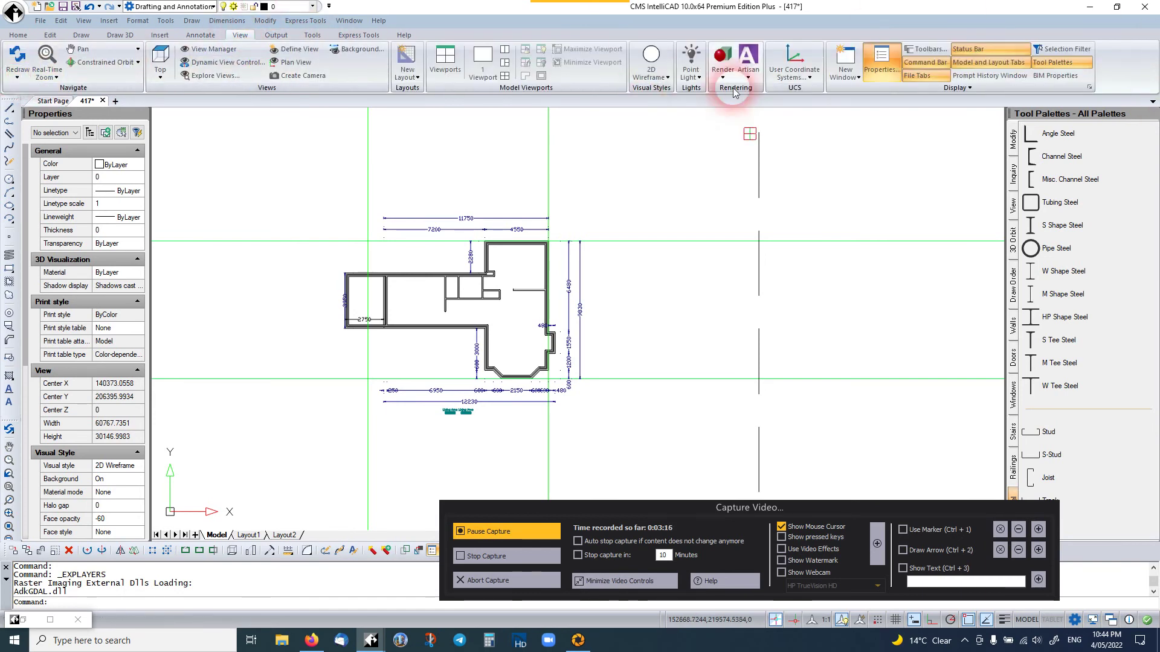
pyautogui.click(277, 36)
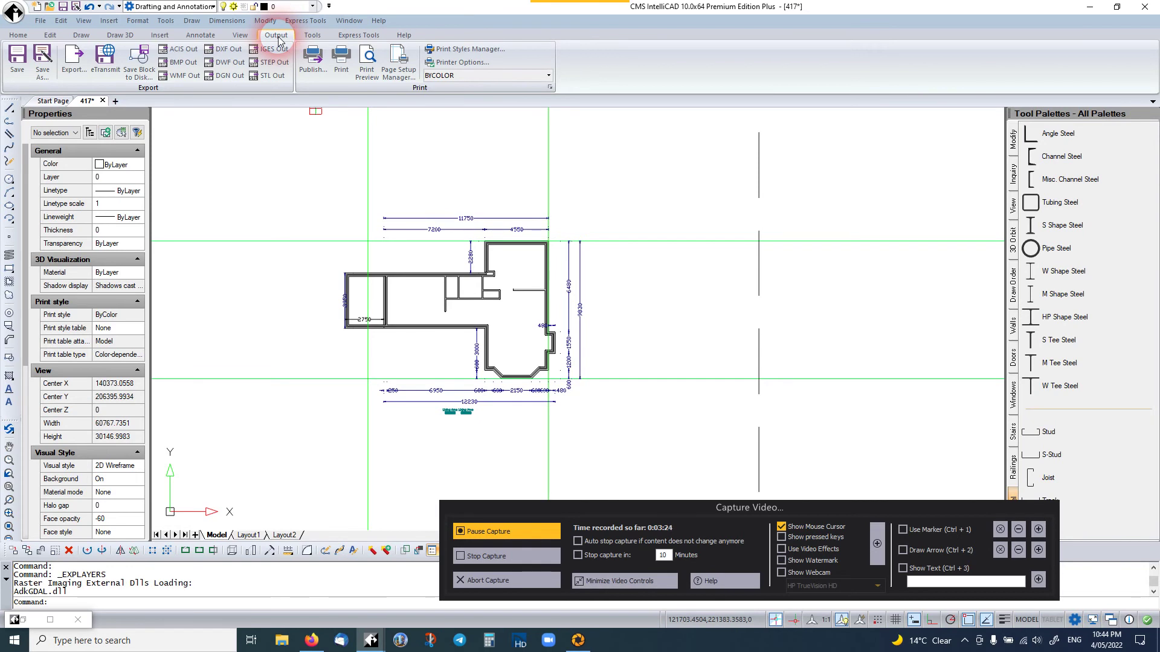
pyautogui.click(312, 37)
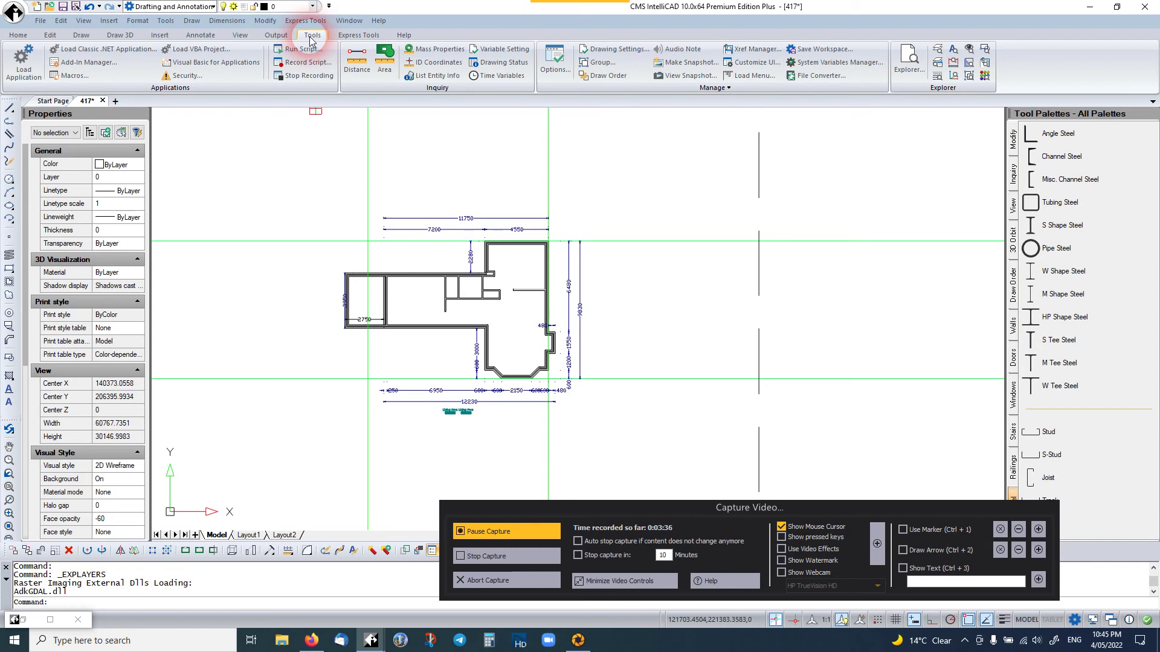
pyautogui.scroll(-2, 680, 251)
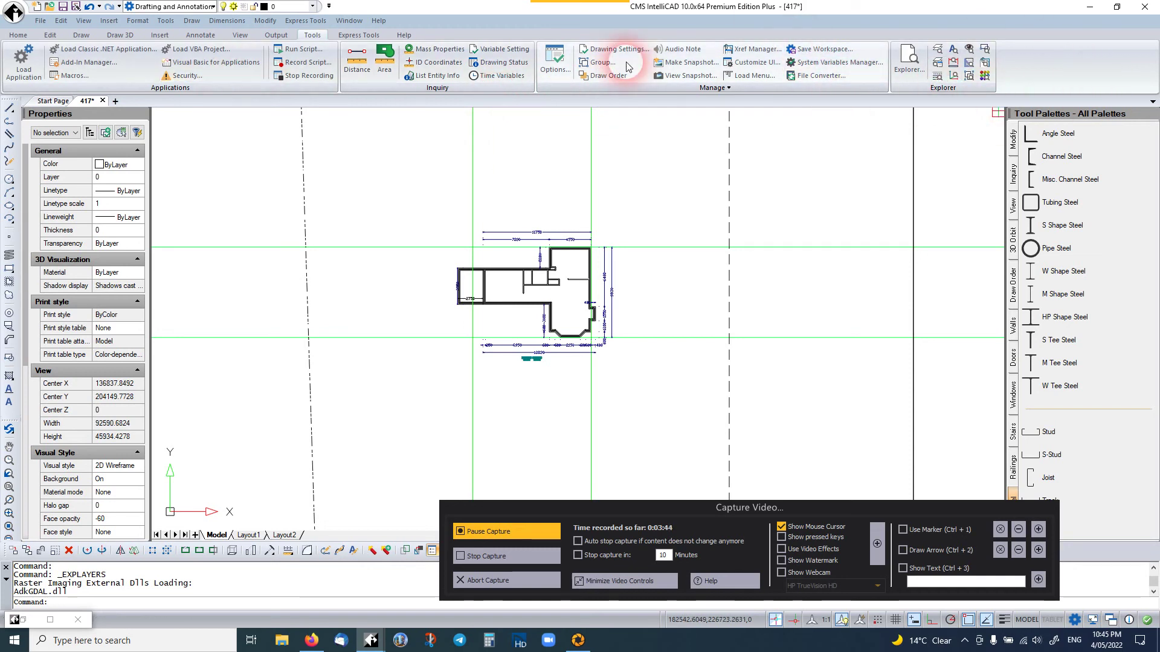
pyautogui.click(358, 35)
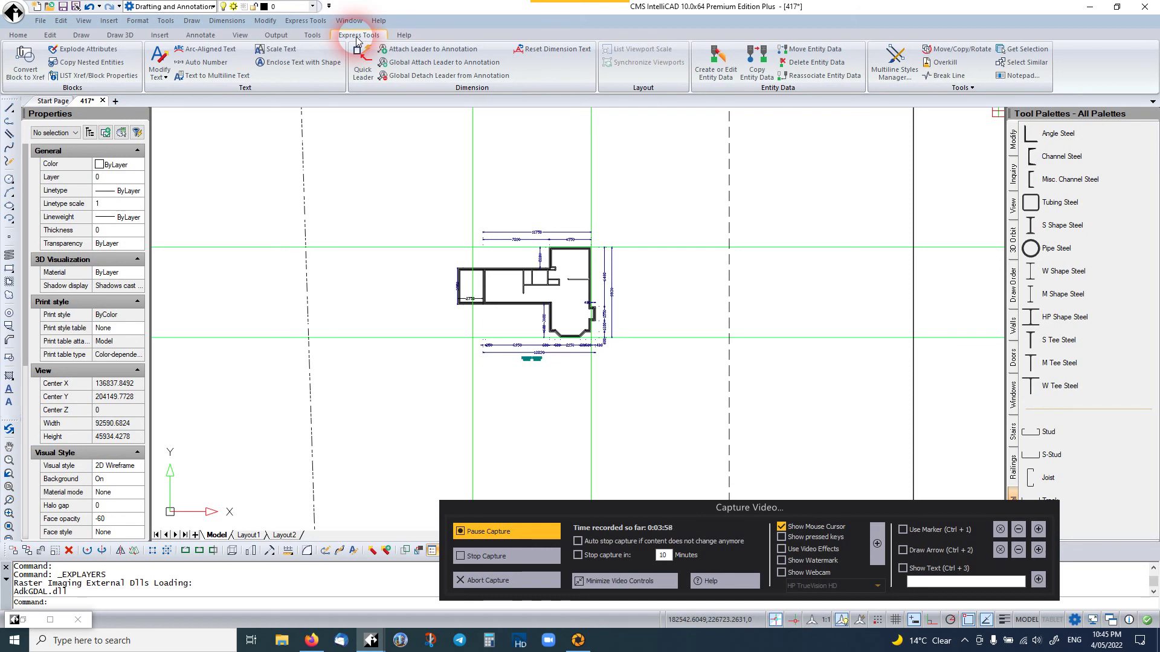
# Look at the Help tab, return to Home, and rezoom the 417 plan.
pyautogui.click(402, 36)
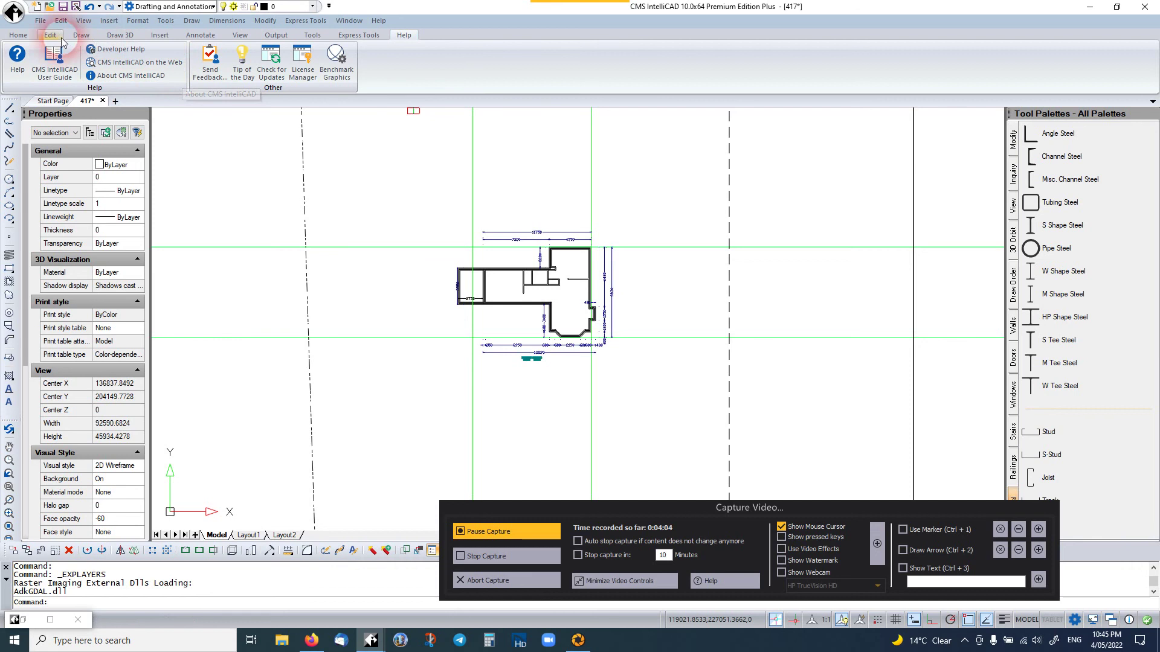
pyautogui.click(19, 36)
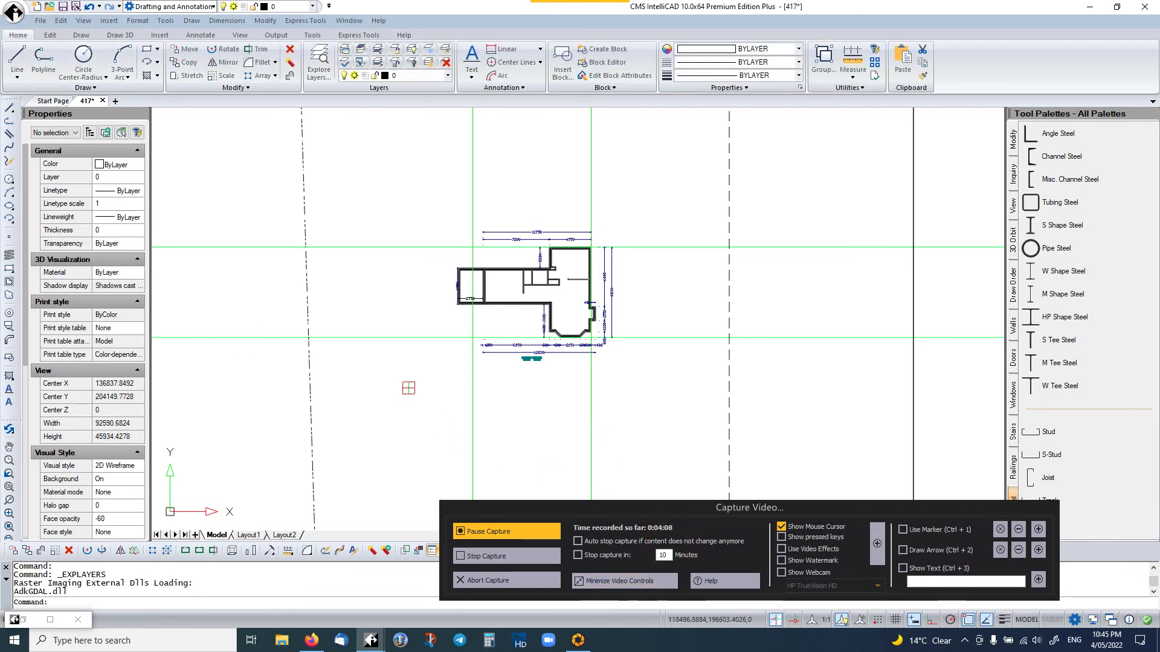
pyautogui.scroll(3, 576, 245)
pyautogui.scroll(-3, 575, 245)
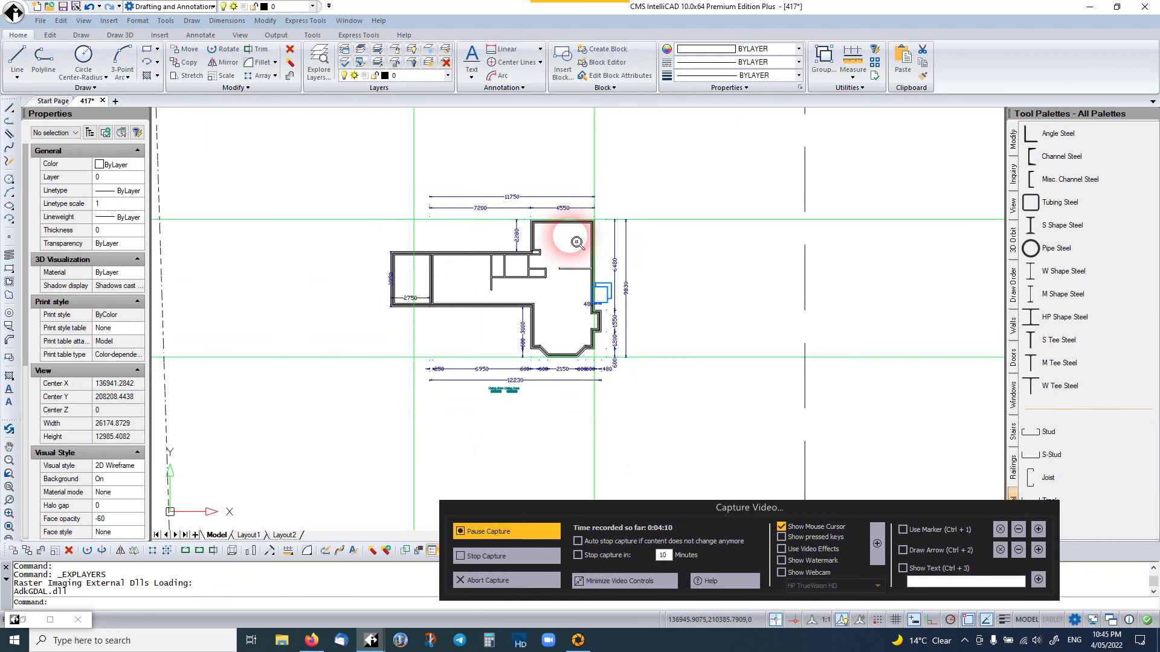